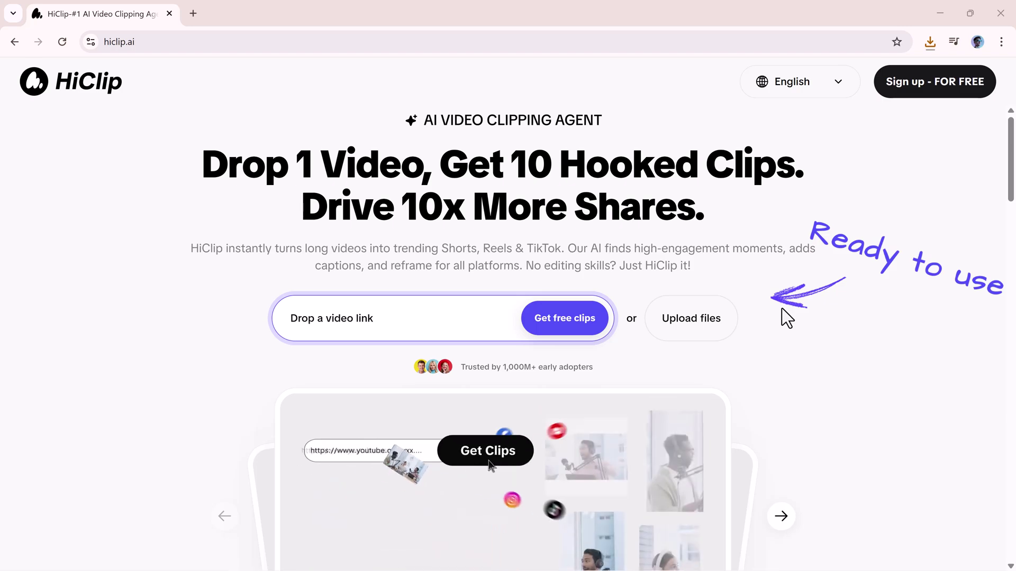
Browse down and back up the HiClip home page, then go to the sign-up page.
scroll(787, 318, down, 3)
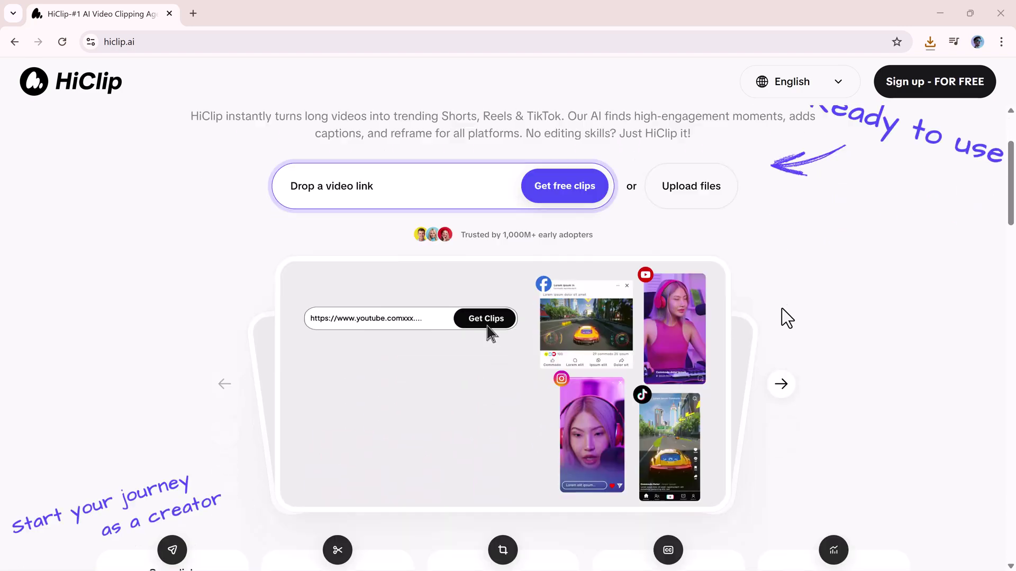
scroll(786, 318, down, 5)
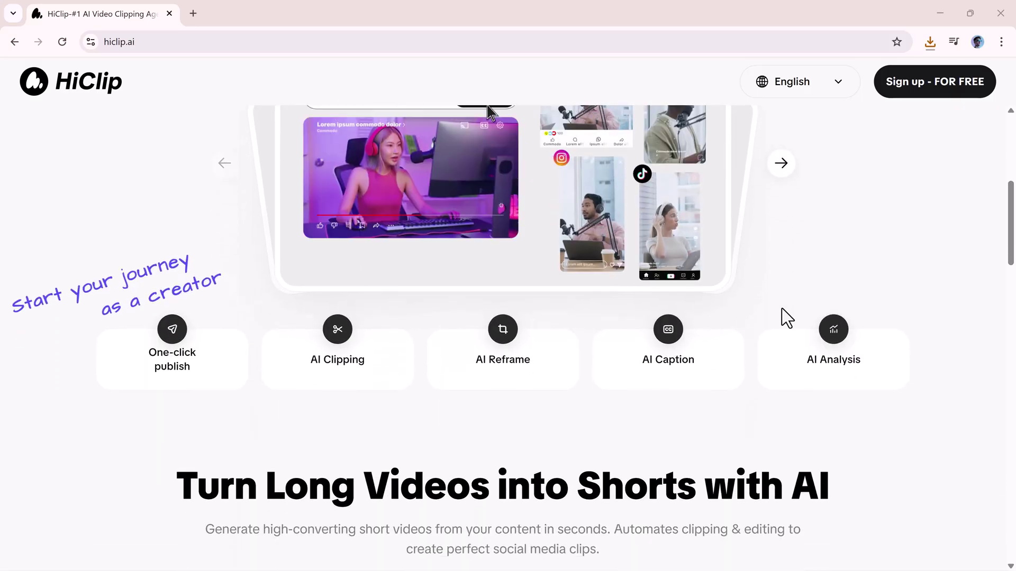
scroll(787, 318, down, 3)
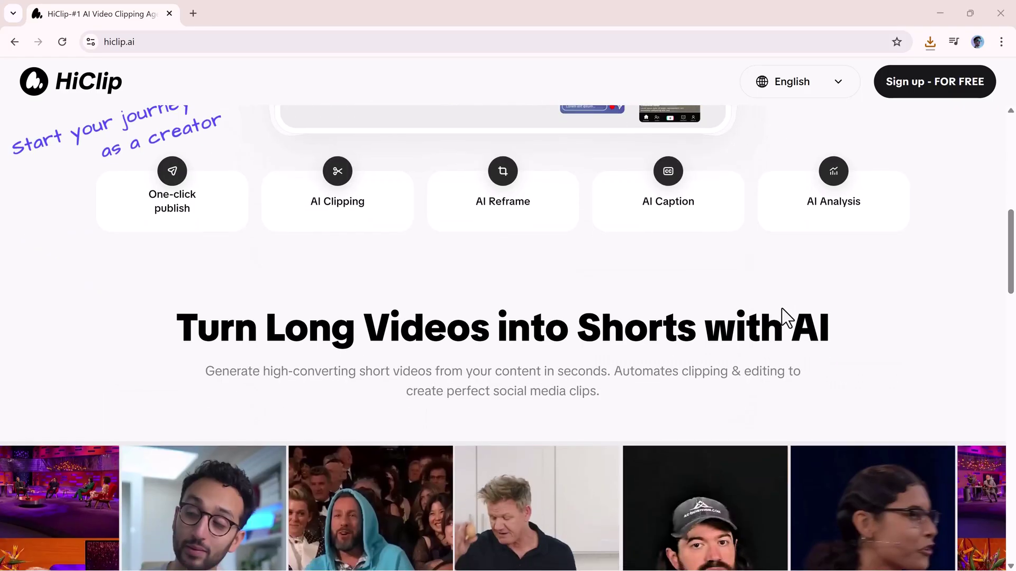
scroll(786, 318, down, 4)
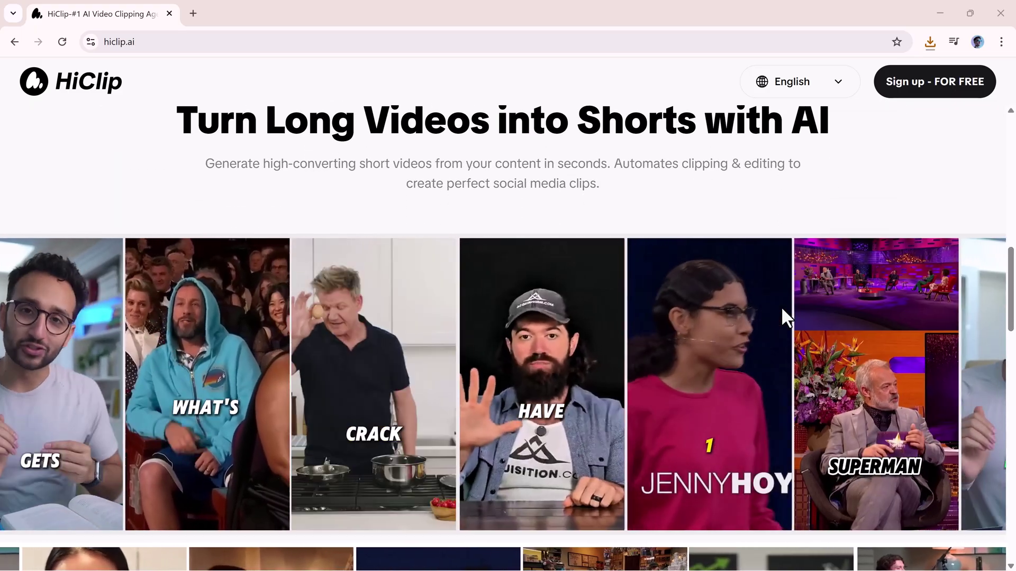
scroll(787, 318, down, 2)
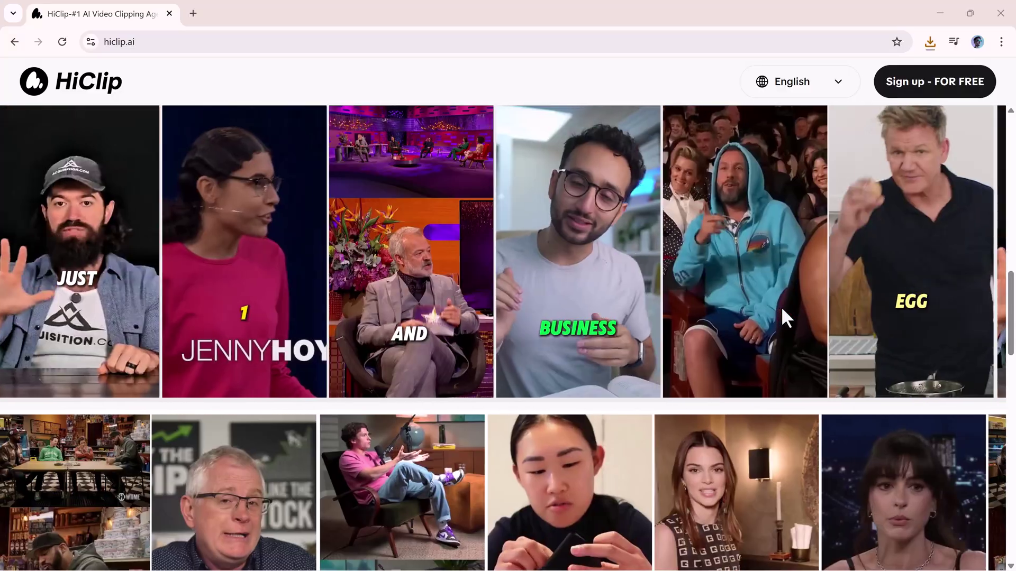
scroll(787, 318, down, 3)
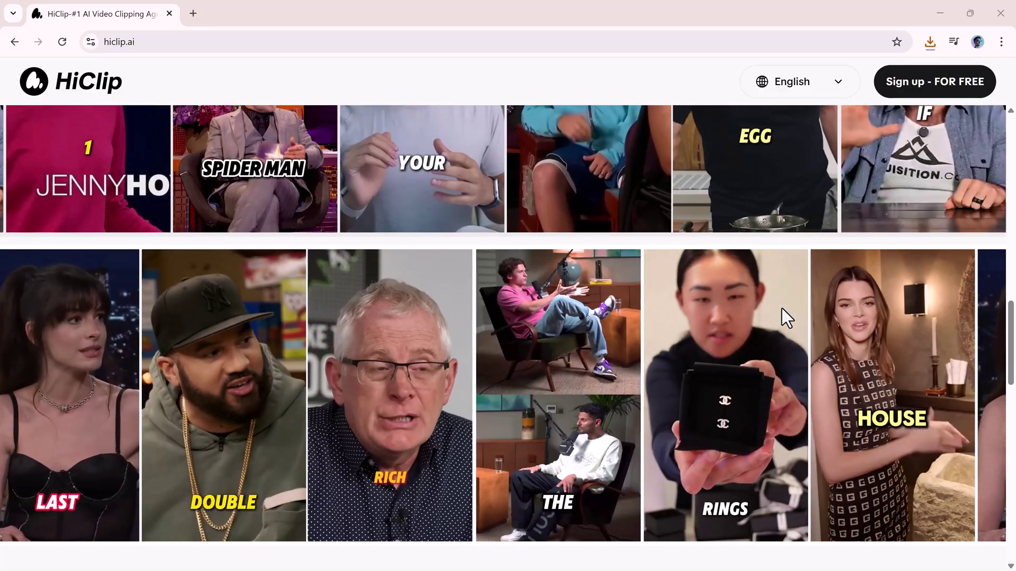
scroll(787, 318, down, 6)
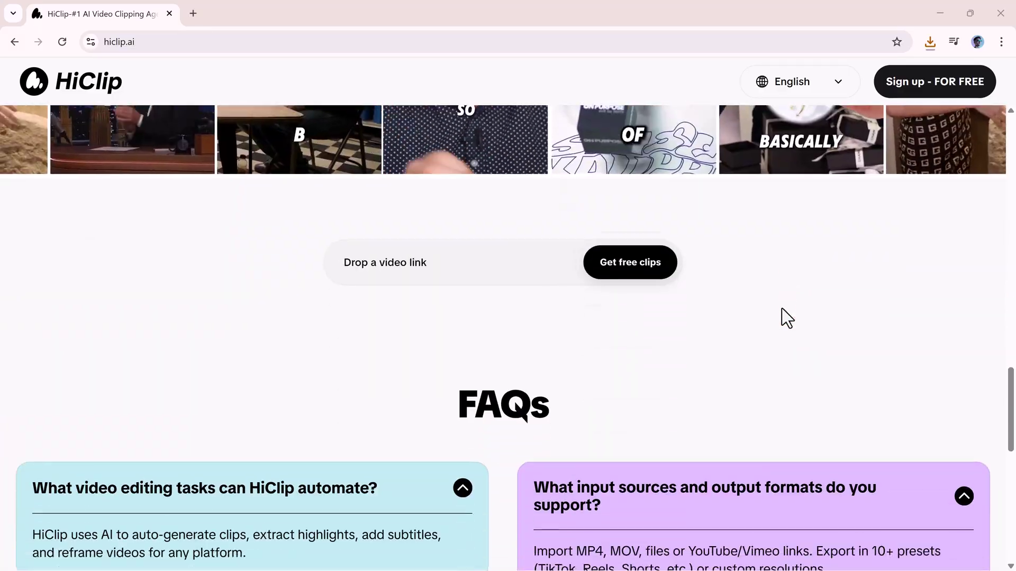
scroll(786, 318, down, 6)
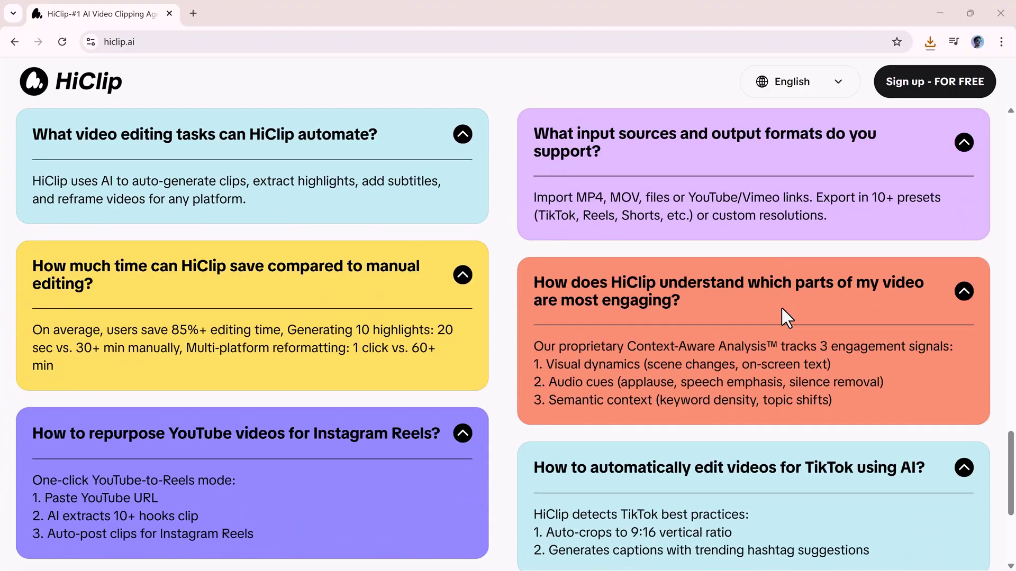
scroll(787, 318, down, 4)
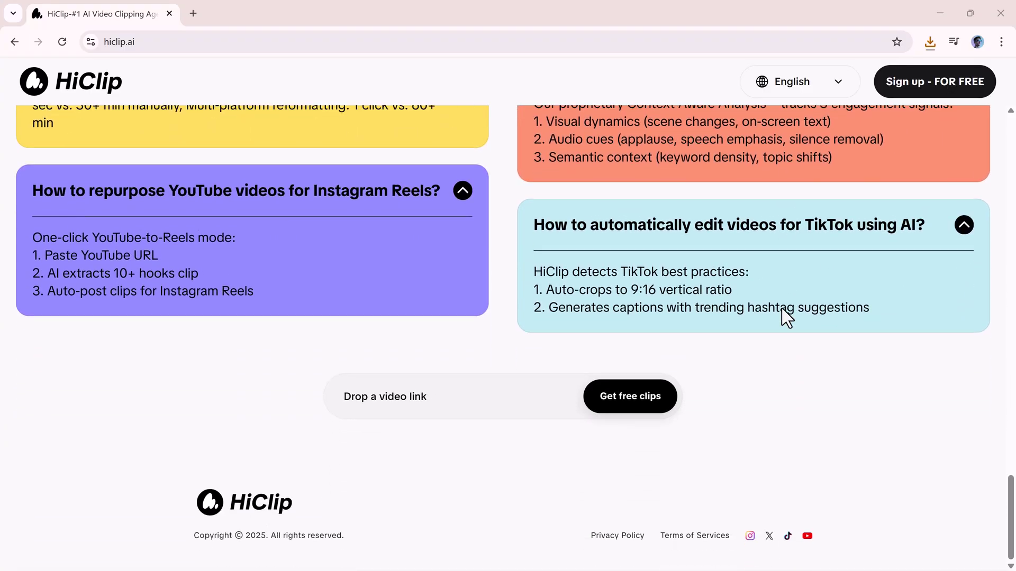
scroll(786, 318, up, 15)
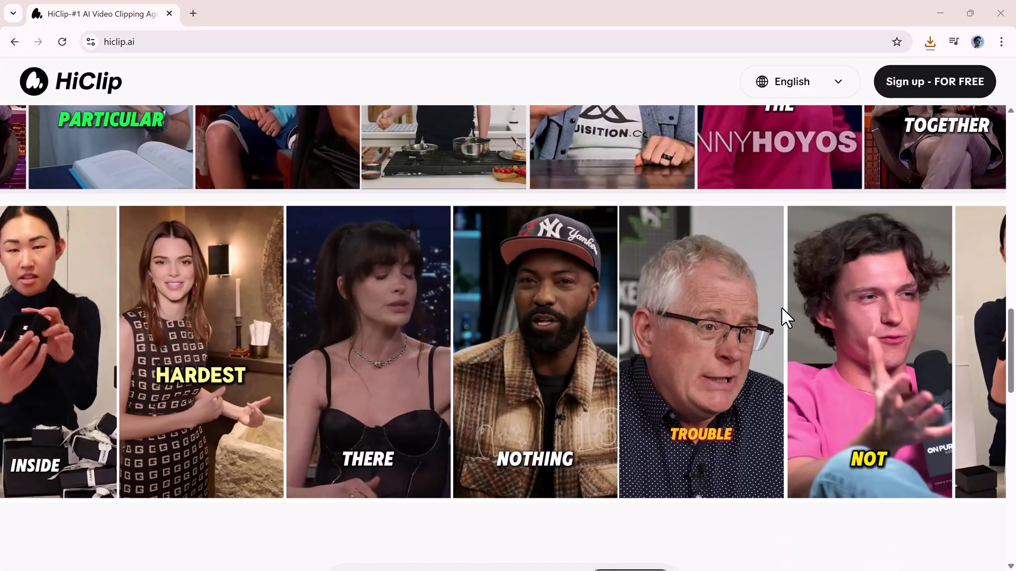
scroll(786, 317, up, 12)
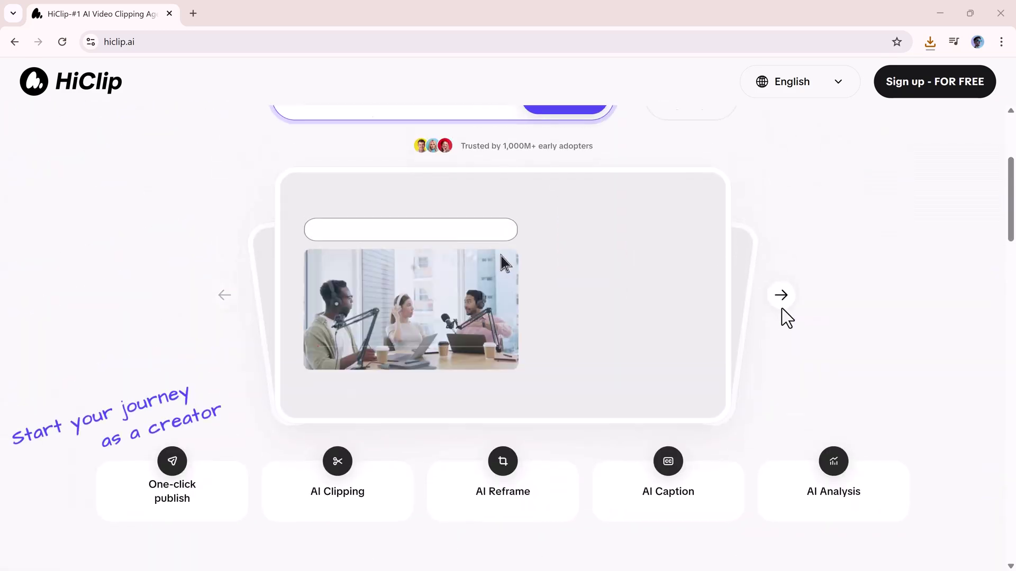
scroll(787, 318, up, 2)
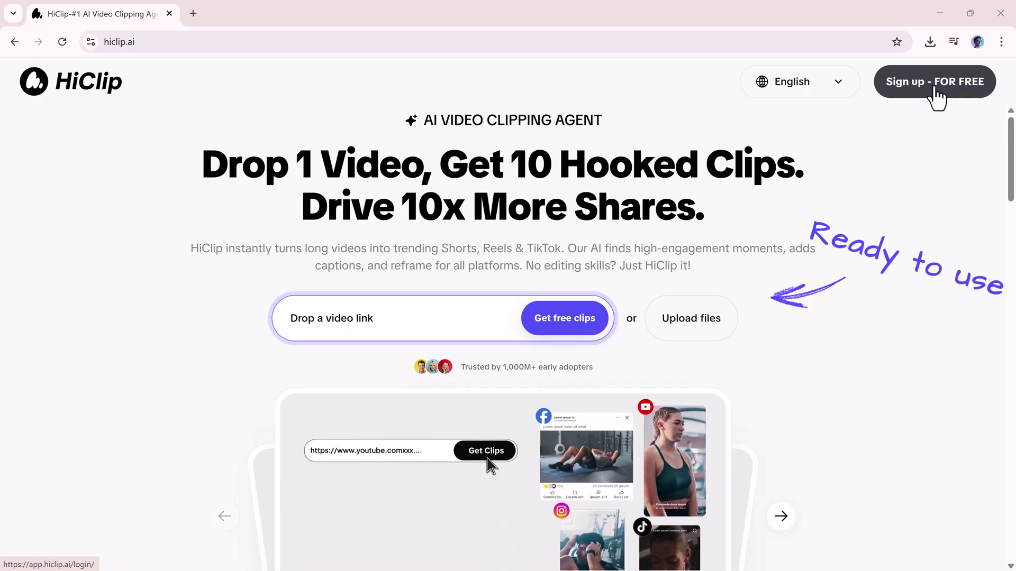
click(936, 97)
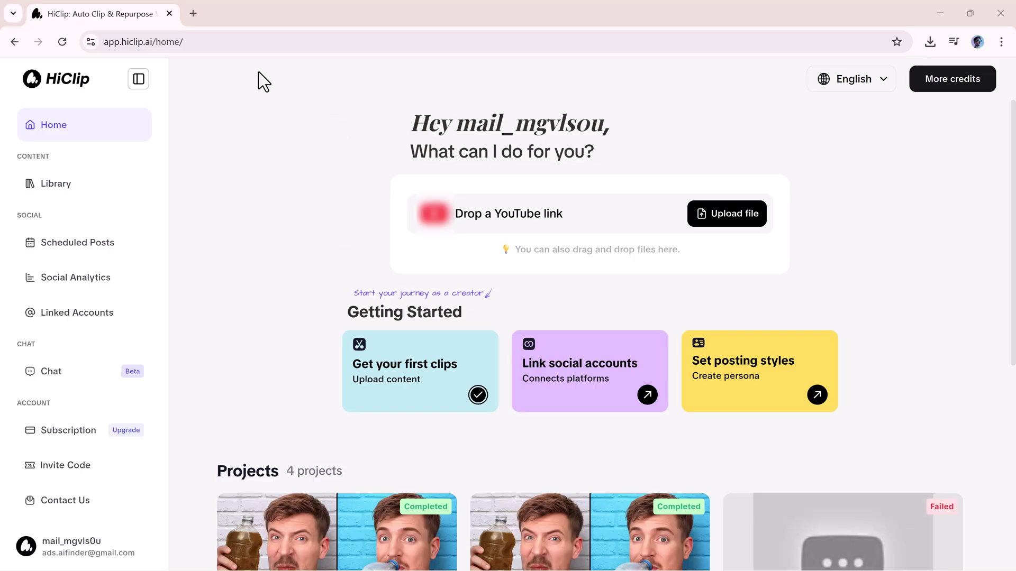
Upload the long video file, dismiss the warning, and generate clips with Auto layout on.
click(736, 215)
double_click(456, 165)
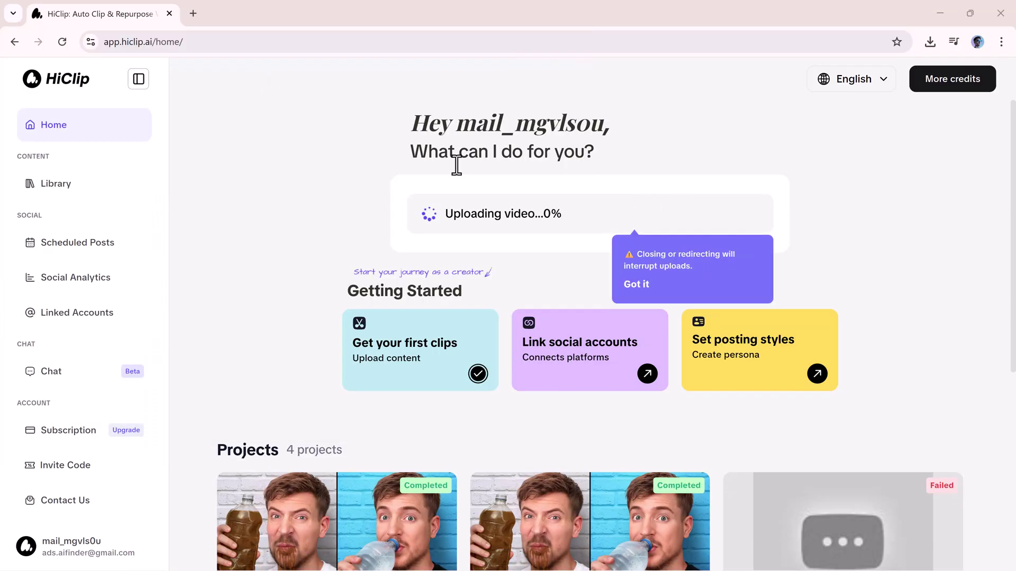
click(636, 285)
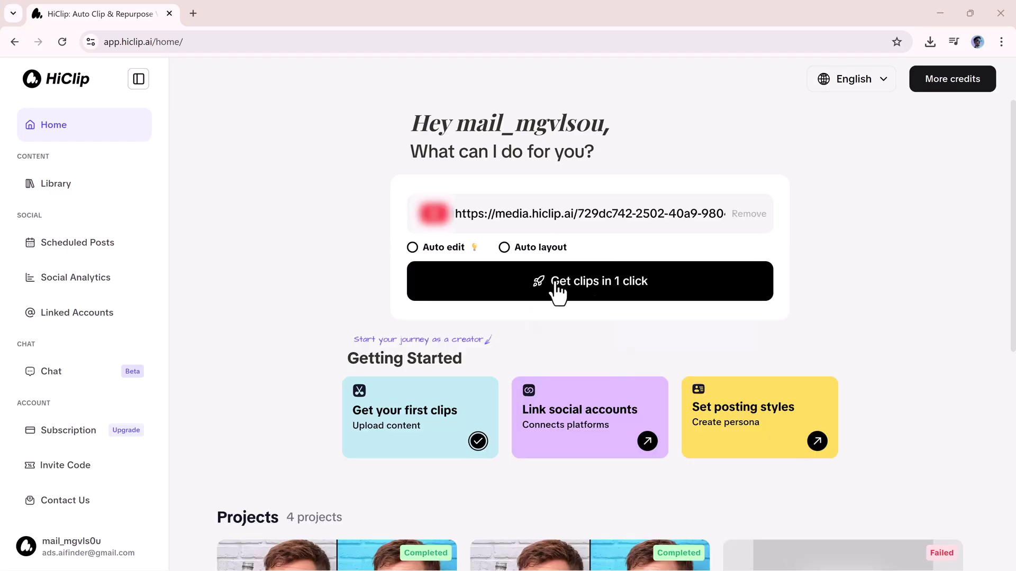
click(562, 288)
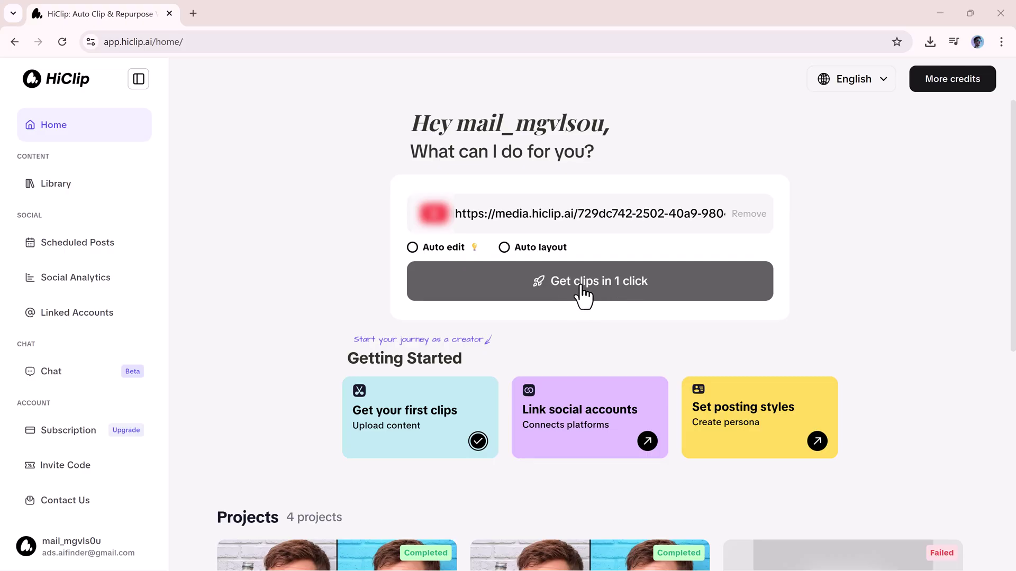
click(504, 249)
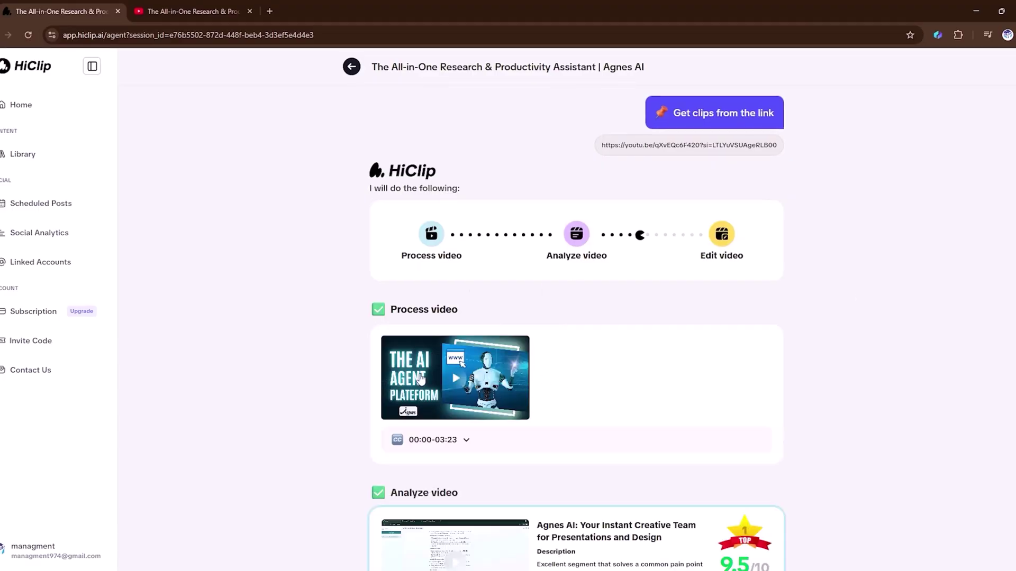
Preview the 8.2-scored True Work Companion clip in full screen, then exit.
scroll(594, 401, down, 7)
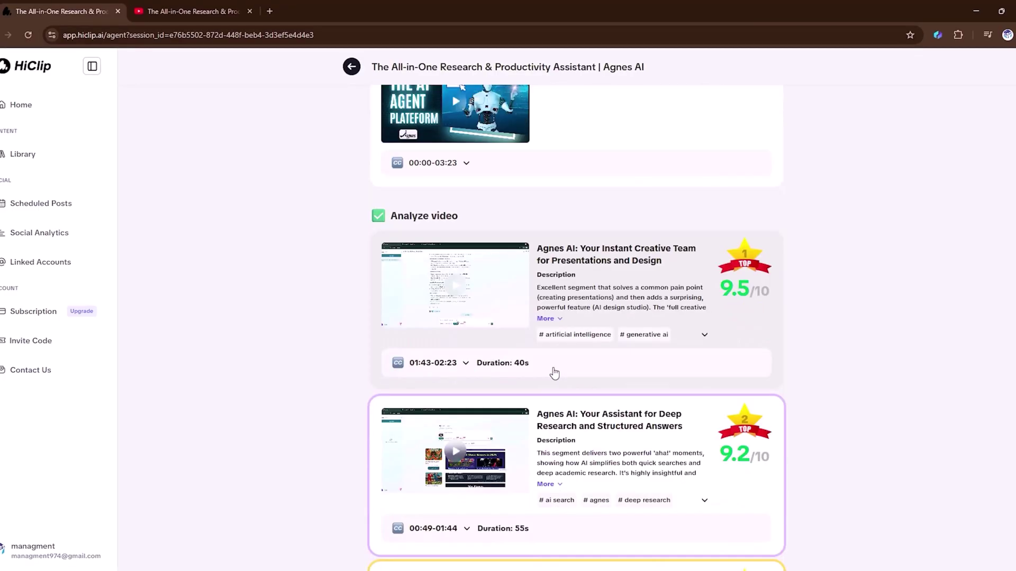
scroll(450, 381, down, 5)
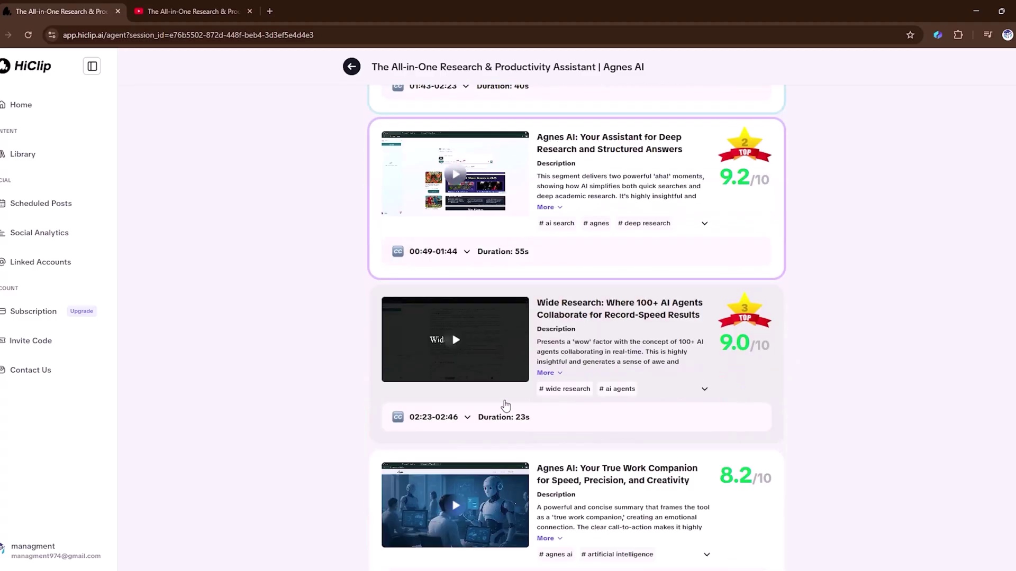
click(456, 396)
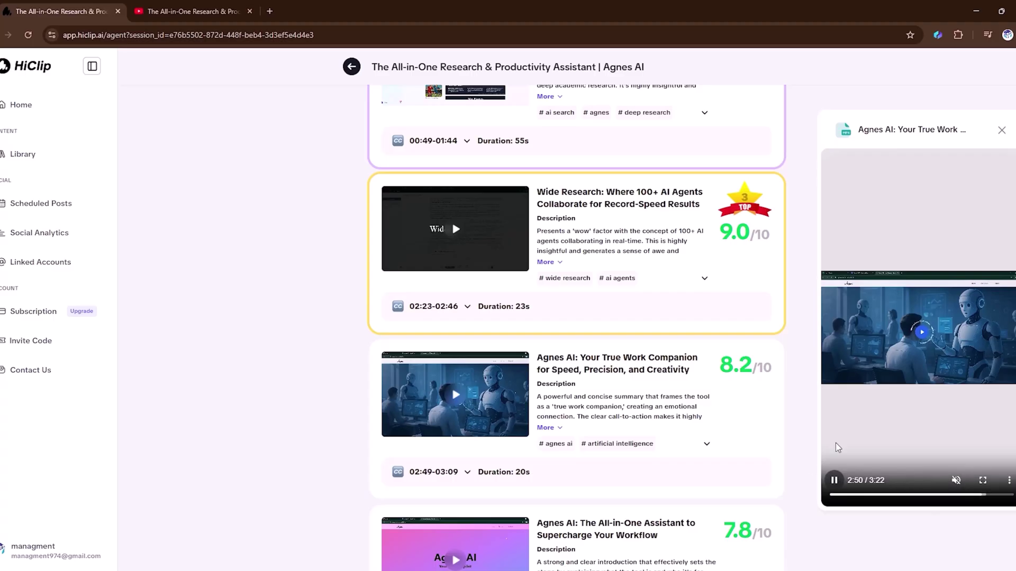
click(982, 480)
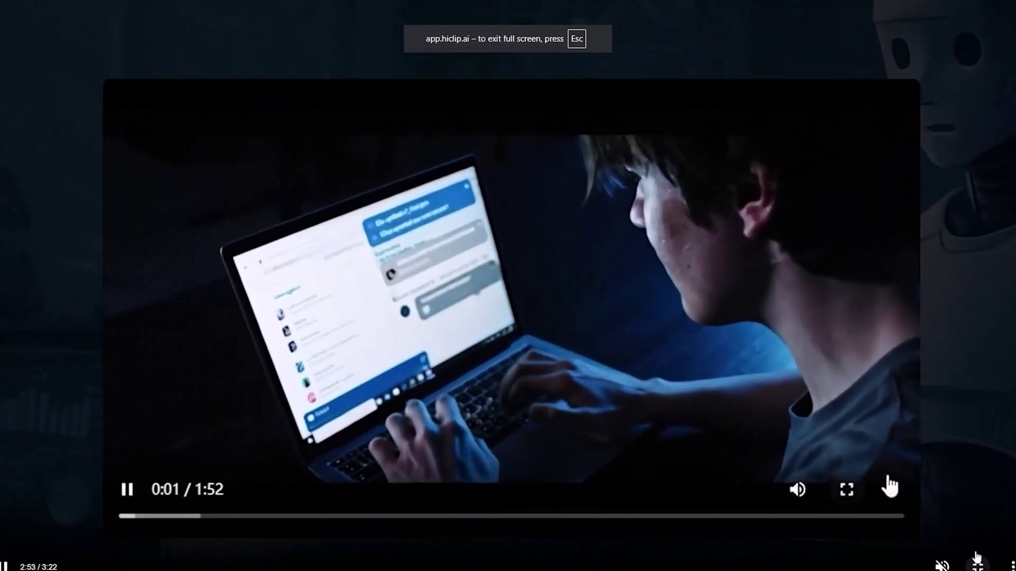
key(Escape)
Scroll to the Edit video section and highlight the 'auto-editing' phrase.
scroll(527, 418, down, 6)
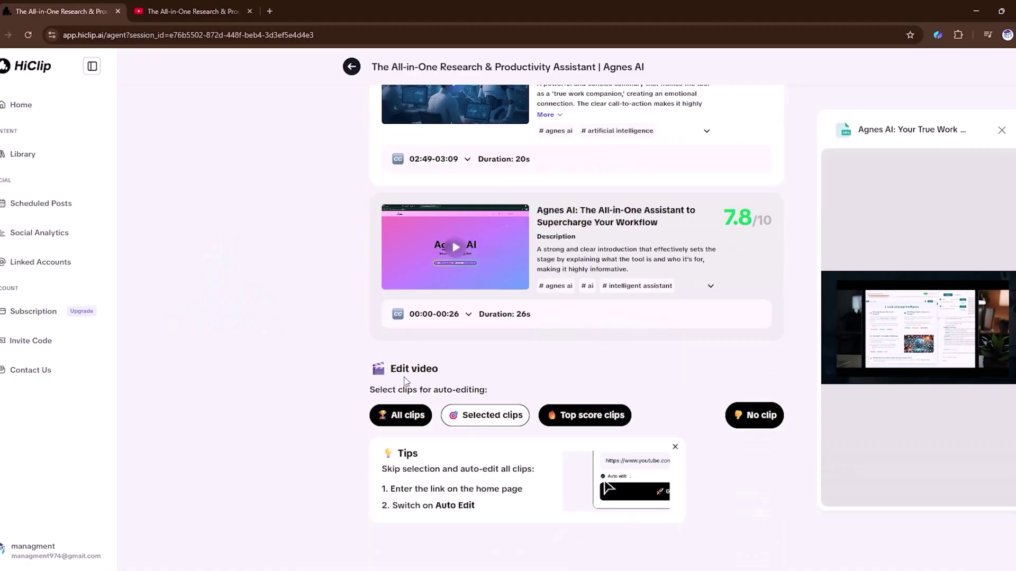
mouse_move(830, 484)
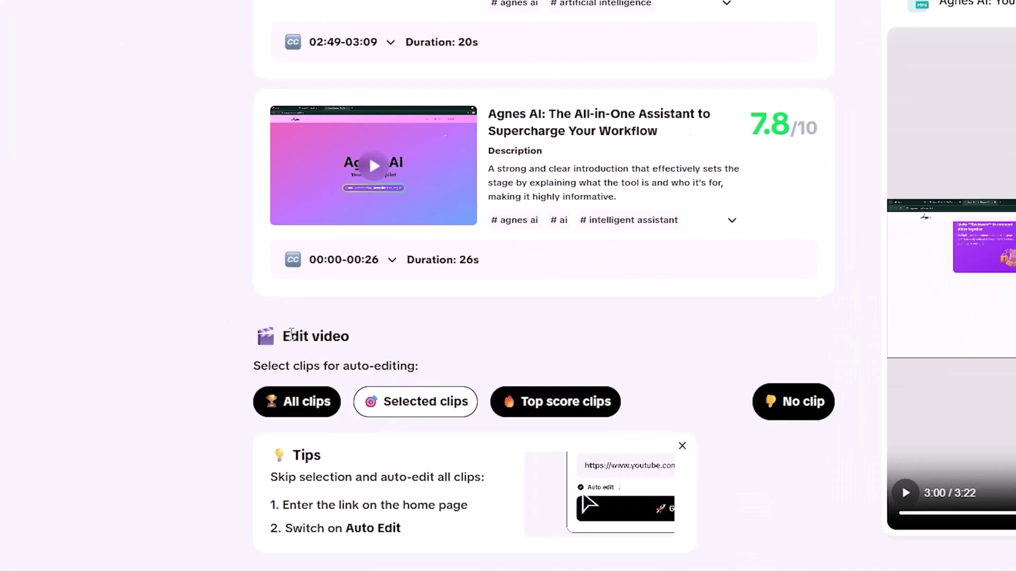
drag(389, 368, 441, 368)
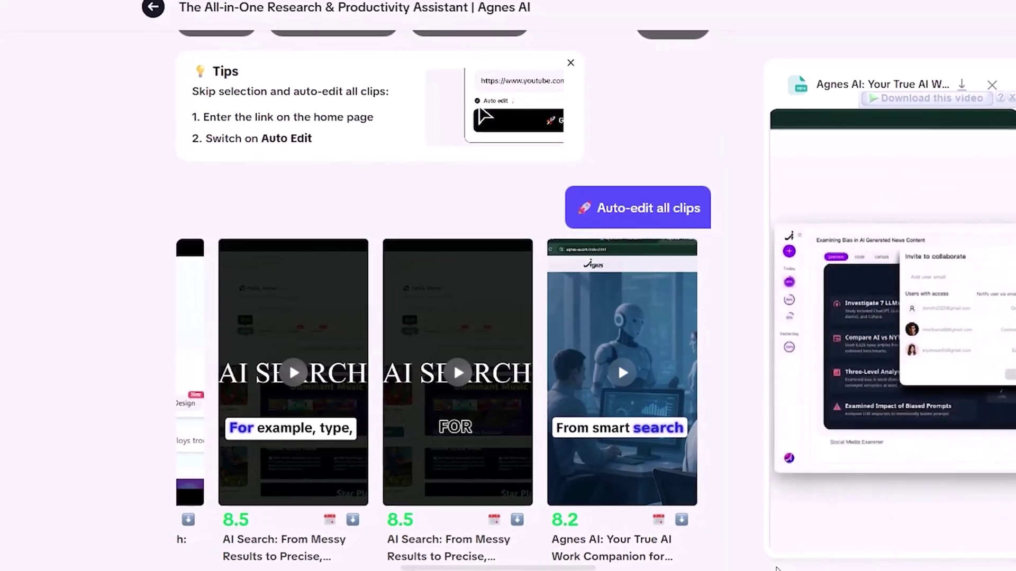
Scroll sideways through the Auto-edit all clips carousel of scored clips.
scroll(431, 373, right, 5)
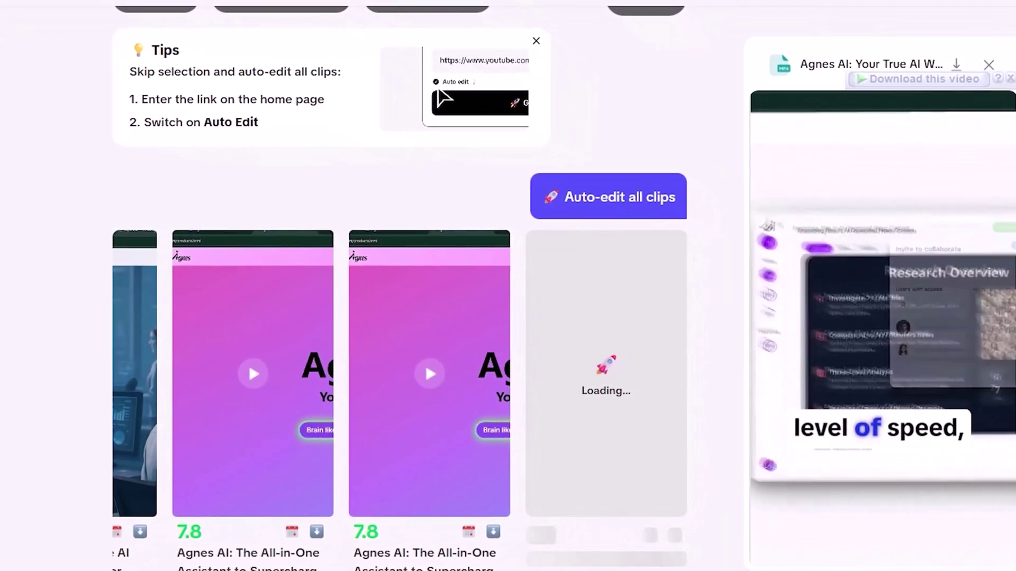
mouse_move(967, 526)
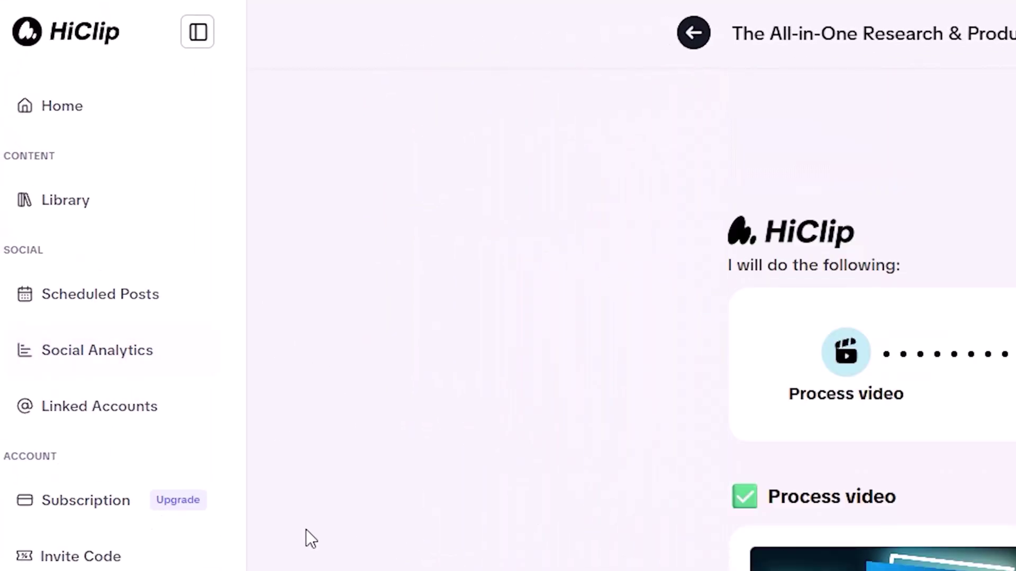
Clear the stray selection and view the Scheduled Posts calendar for September 2025.
click(56, 255)
click(87, 300)
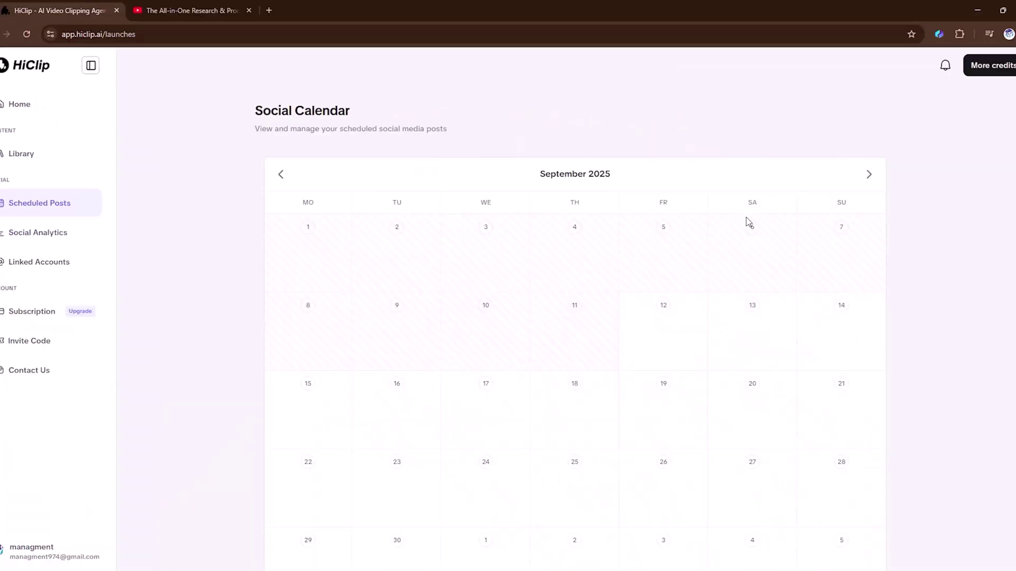
scroll(821, 269, down, 3)
scroll(402, 329, up, 3)
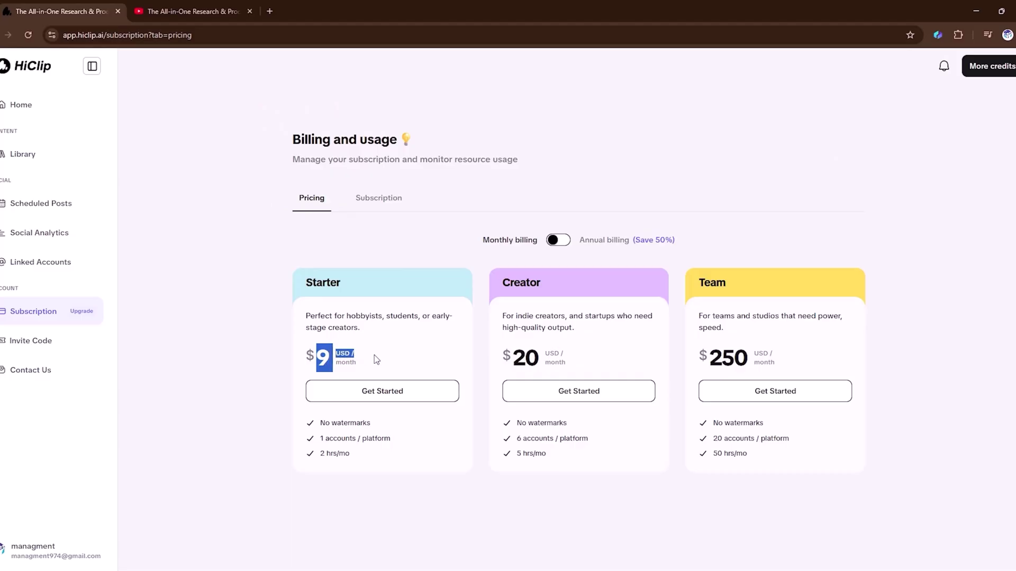
Highlight the Starter plan's $9 monthly price, then its listed features.
drag(315, 356, 294, 351)
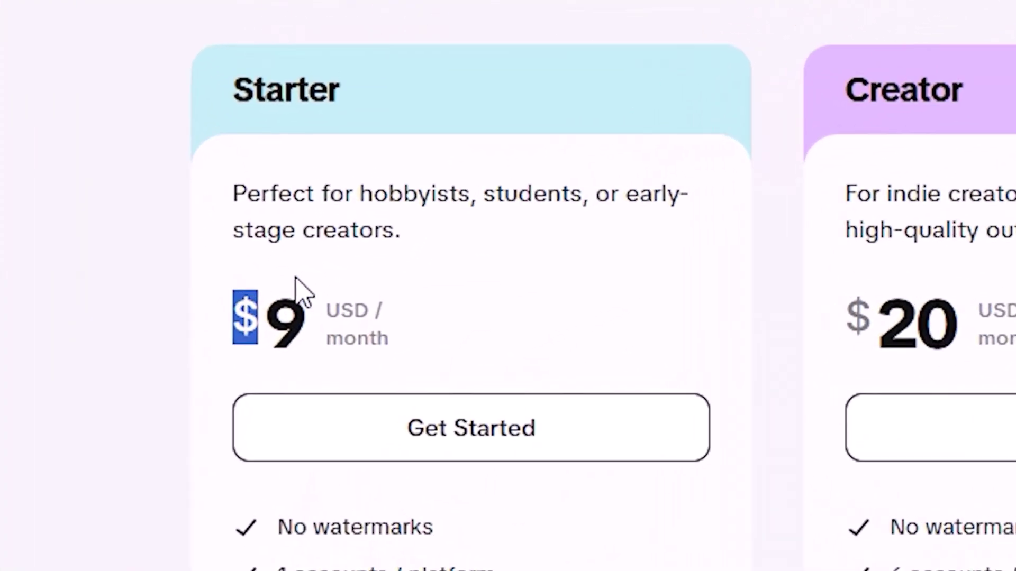
click(385, 350)
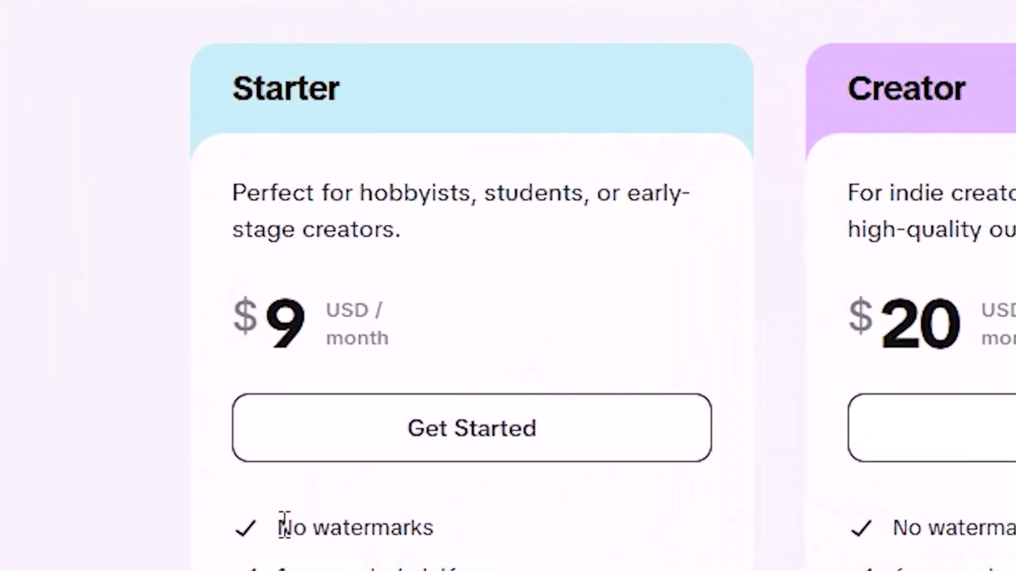
drag(501, 569, 212, 486)
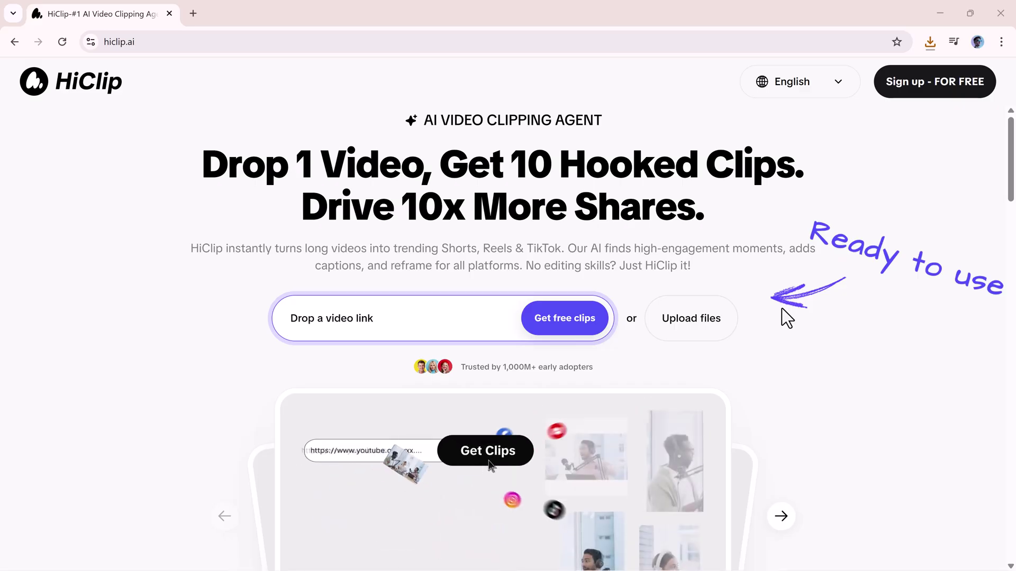
Scroll through the landing page's features, example clips and FAQs, then back toward the top.
scroll(787, 317, down, 3)
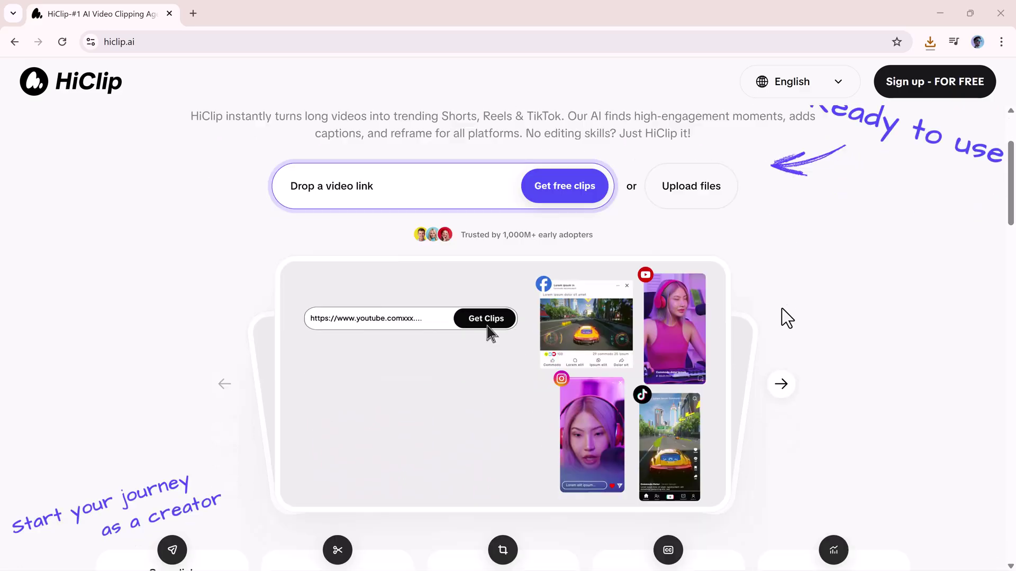
scroll(786, 318, down, 4)
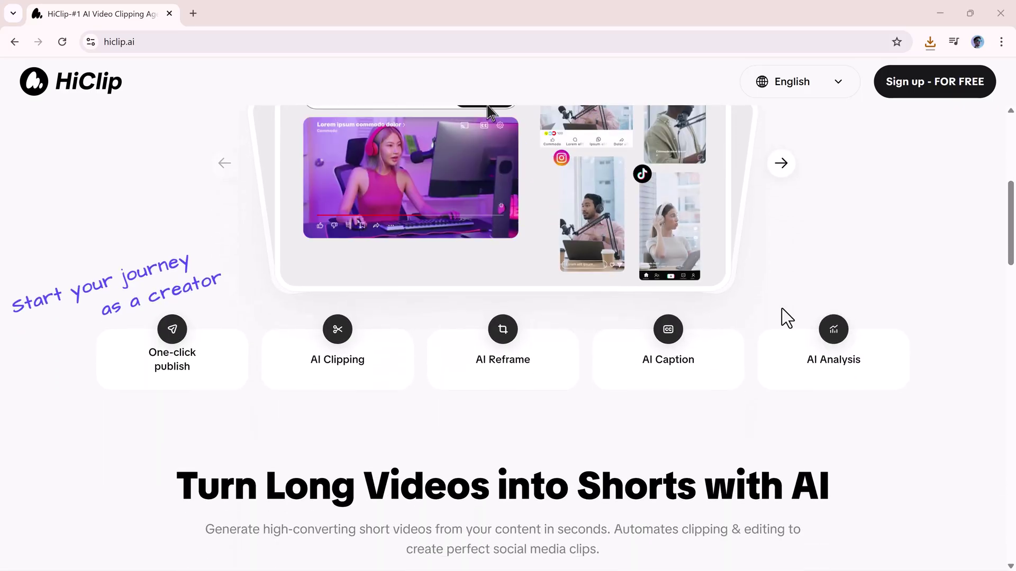
scroll(787, 317, down, 3)
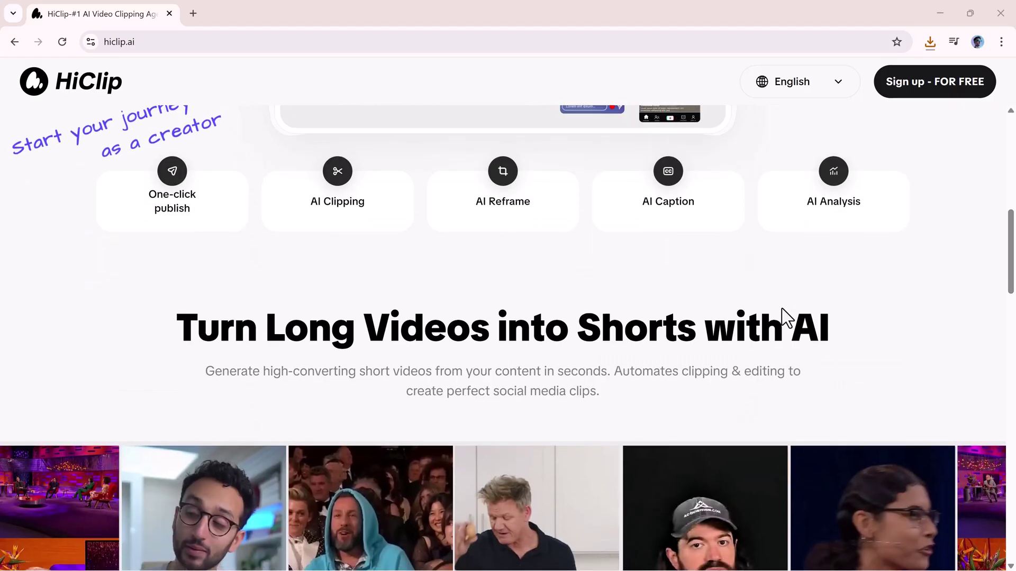
scroll(787, 317, down, 4)
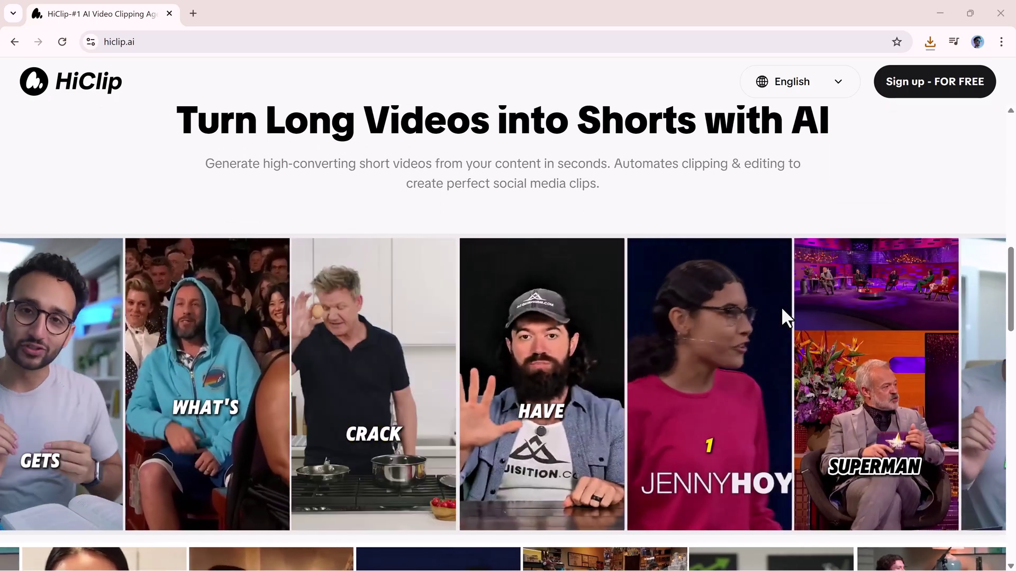
scroll(786, 317, down, 2)
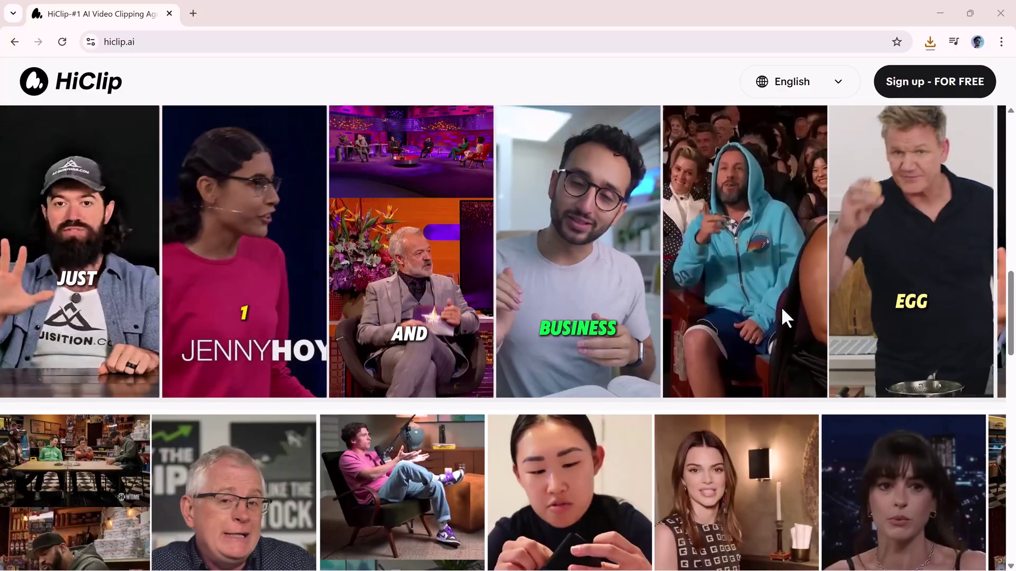
scroll(786, 317, down, 3)
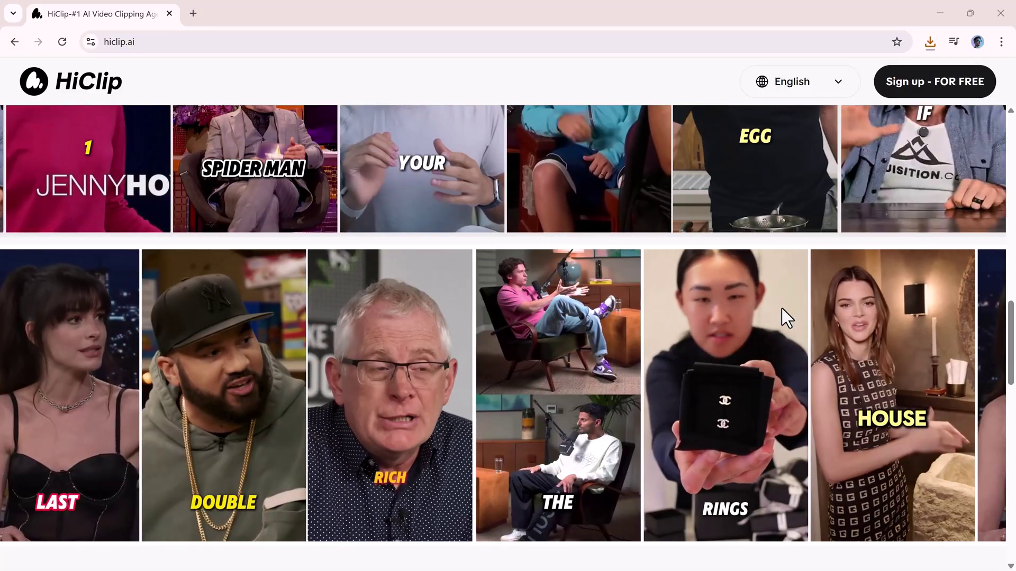
scroll(786, 318, down, 4)
scroll(786, 317, down, 6)
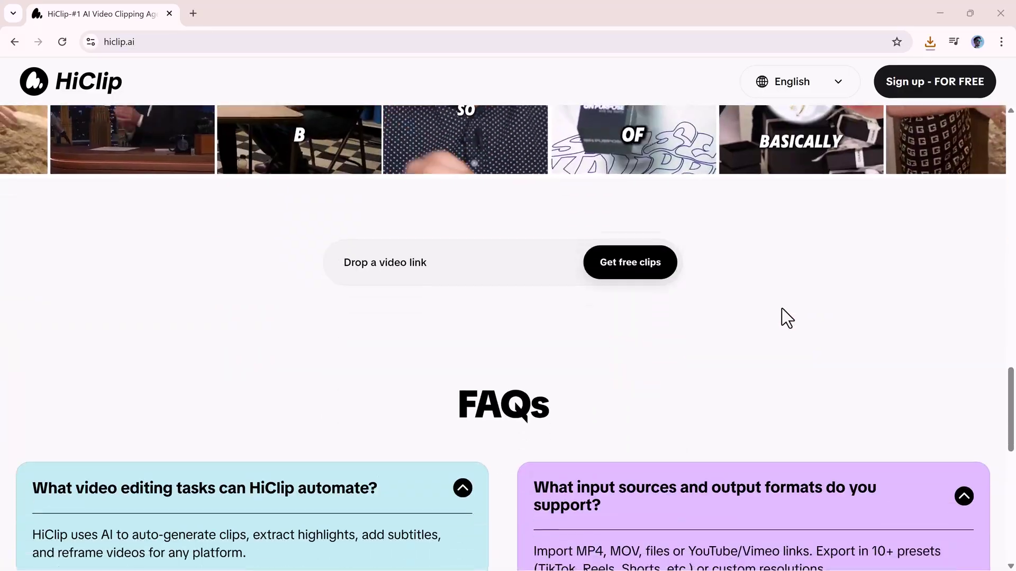
scroll(787, 317, down, 2)
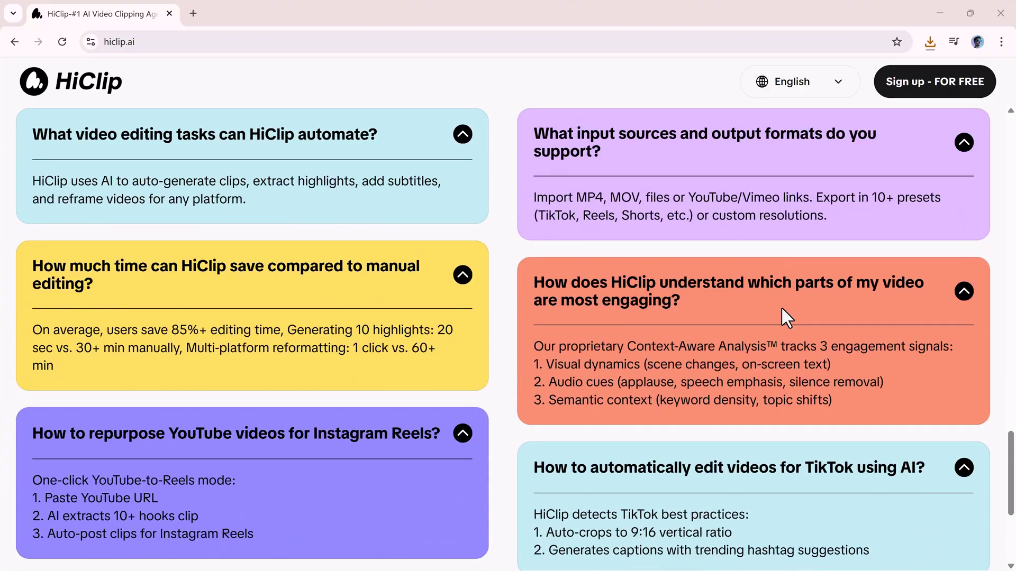
scroll(787, 317, down, 3)
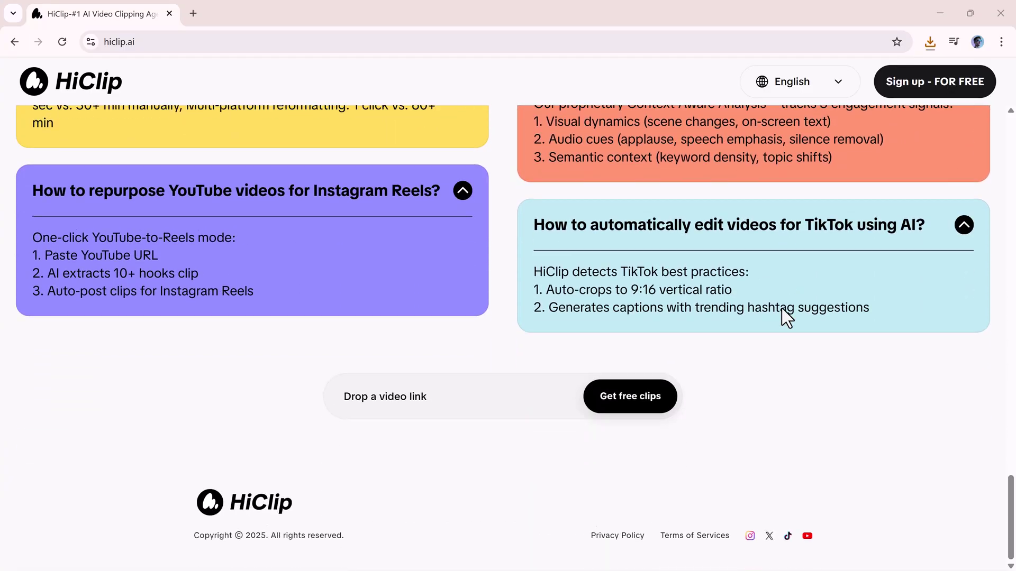
scroll(787, 318, up, 12)
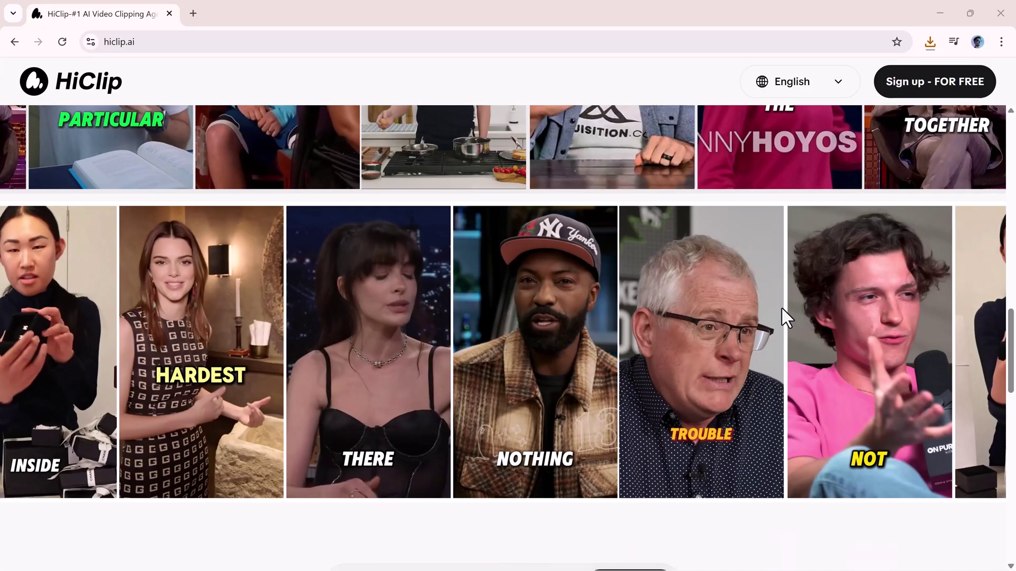
scroll(782, 308, up, 15)
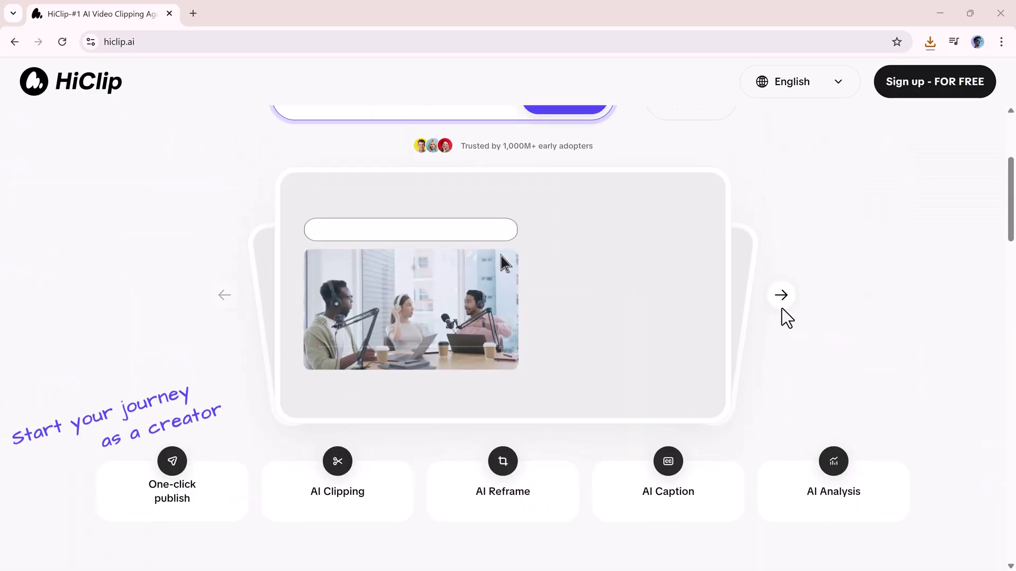
scroll(782, 313, up, 4)
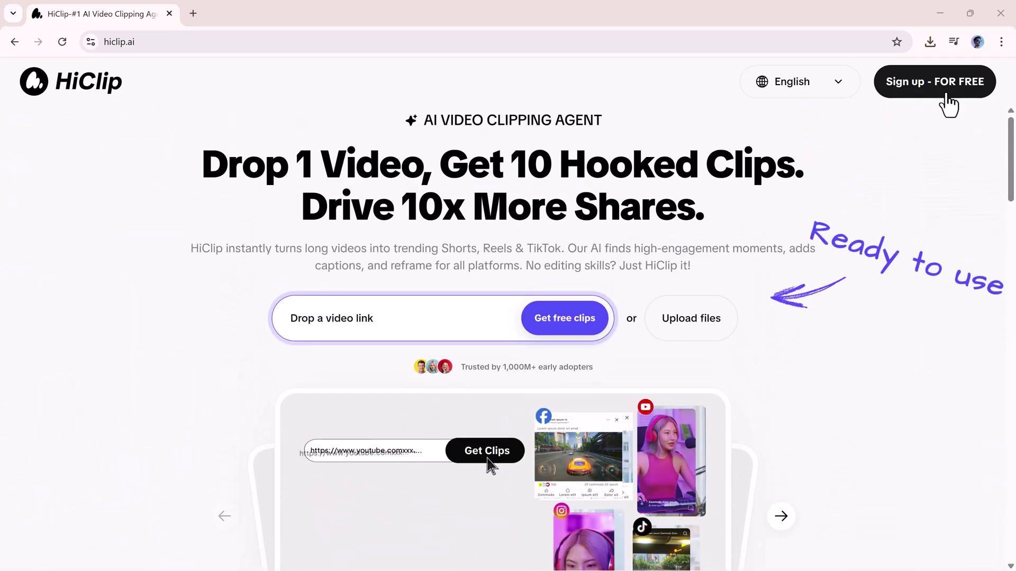